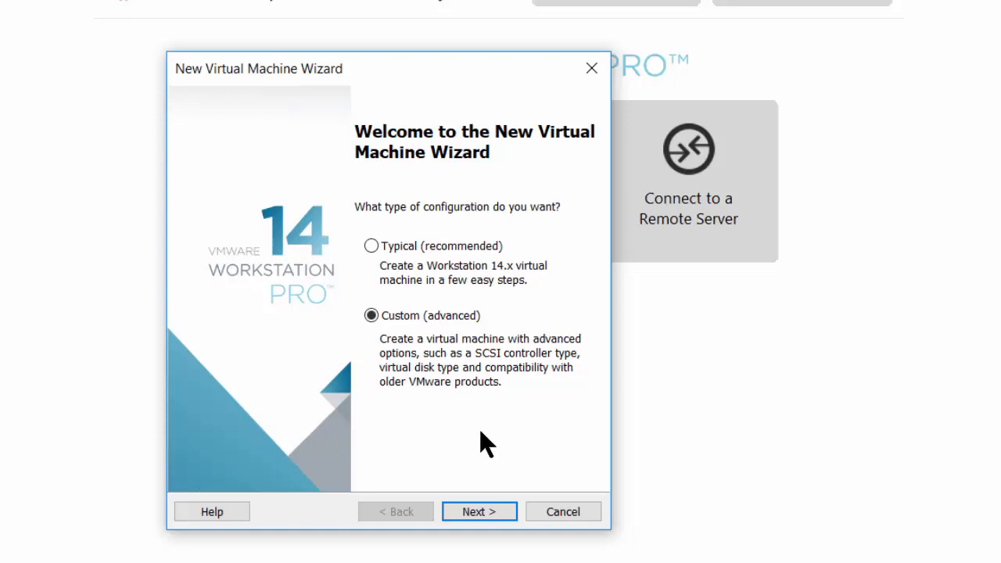
- Proceed with the Custom (advanced) configuration and set the virtual machine's hardware compatibility to Workstation 12.x
left_click(479, 512)
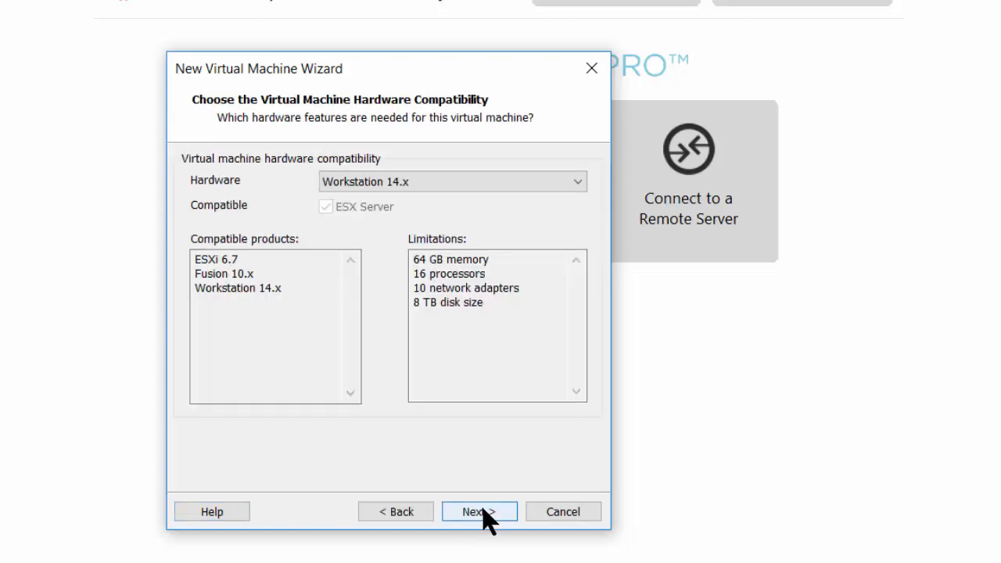
left_click(584, 187)
left_click(401, 228)
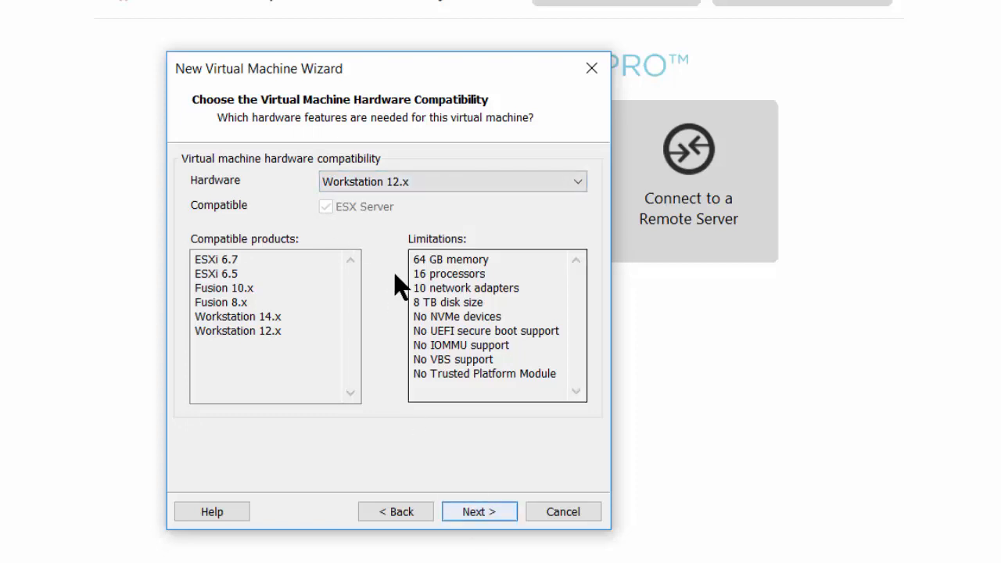
left_click(463, 180)
left_click(393, 200)
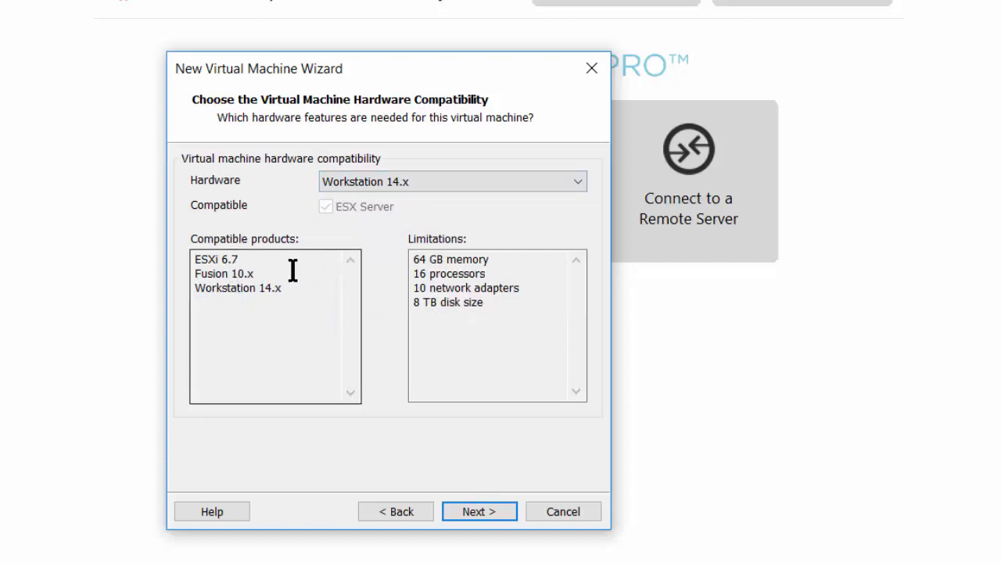
left_click(503, 267)
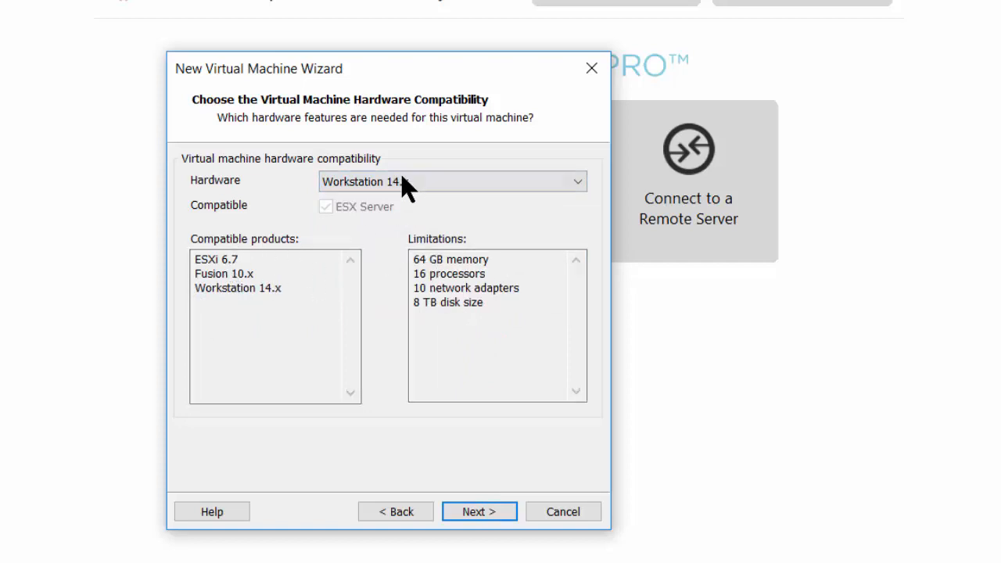
left_click(414, 189)
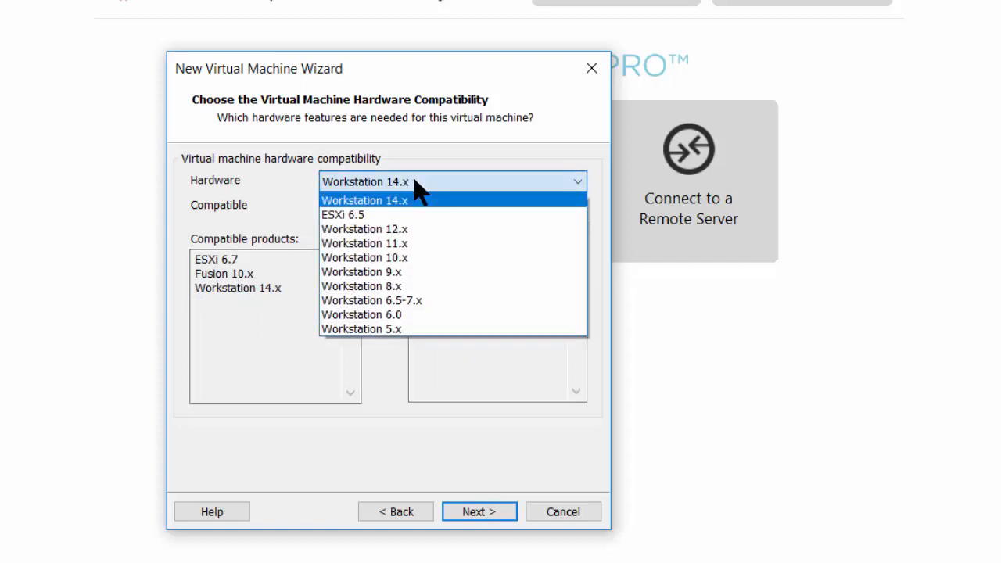
left_click(376, 229)
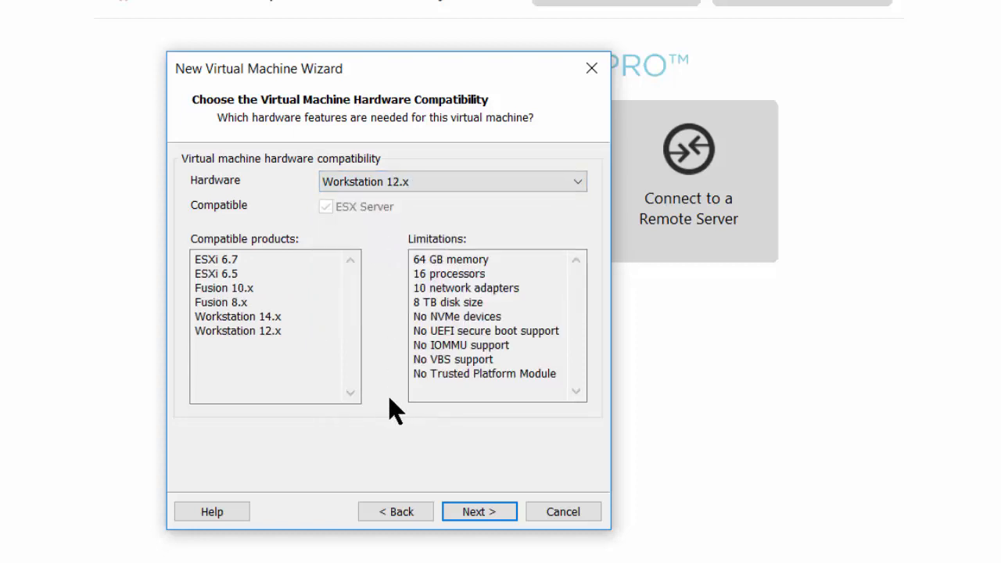
left_click(504, 517)
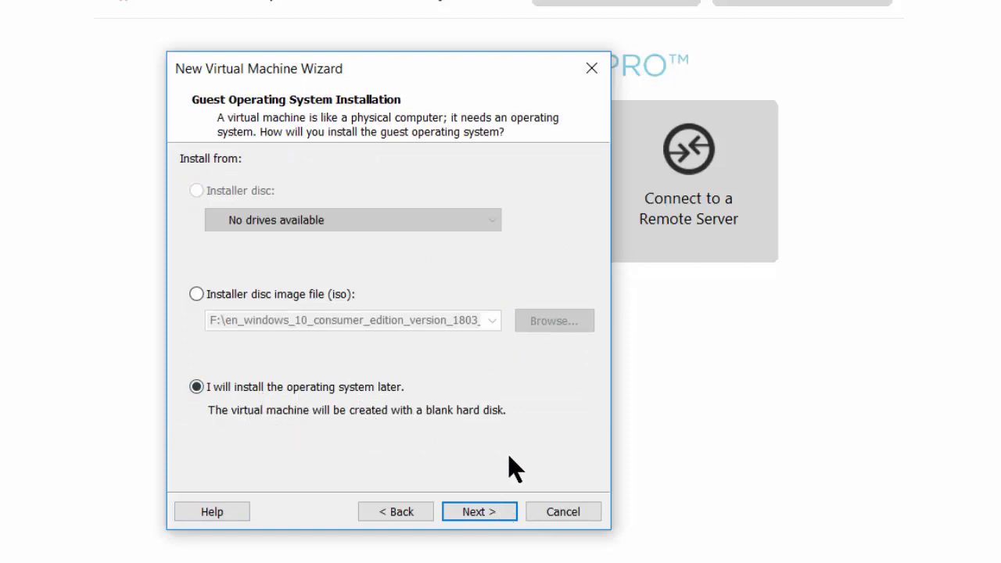
- Accept installing the operating system later, with Windows 10 x64 as guest system and the suggested machine name and location
left_click(494, 520)
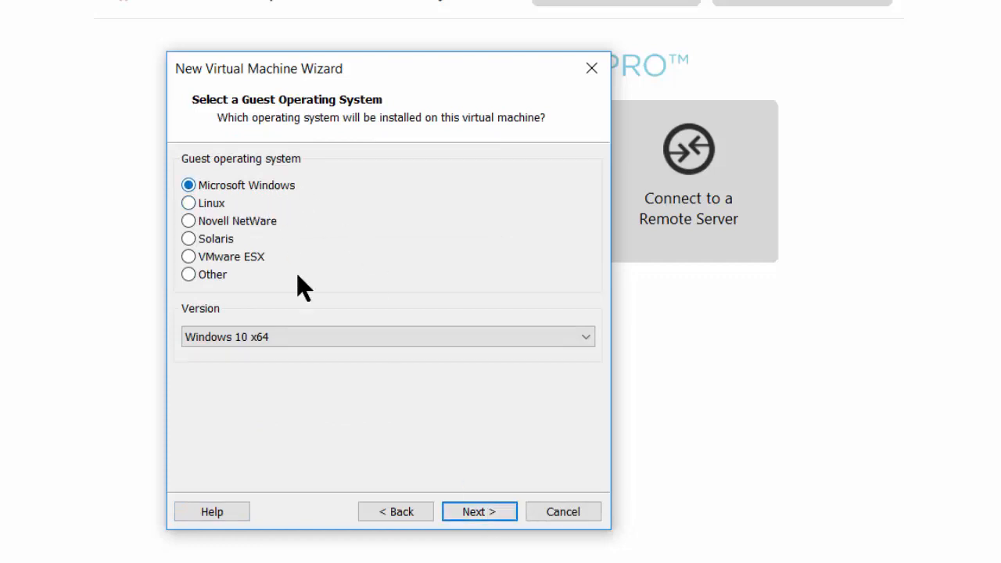
left_click(484, 512)
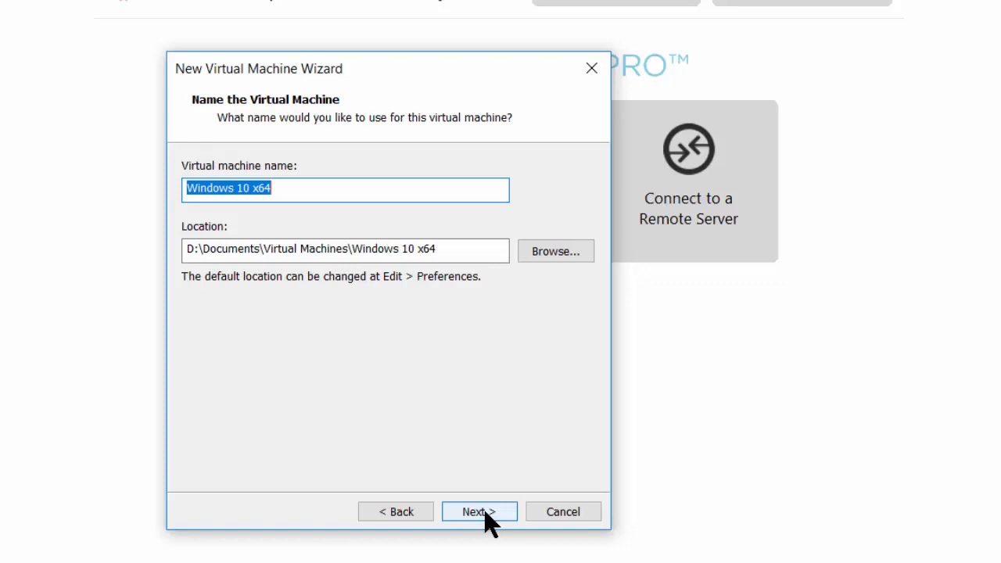
left_click(486, 512)
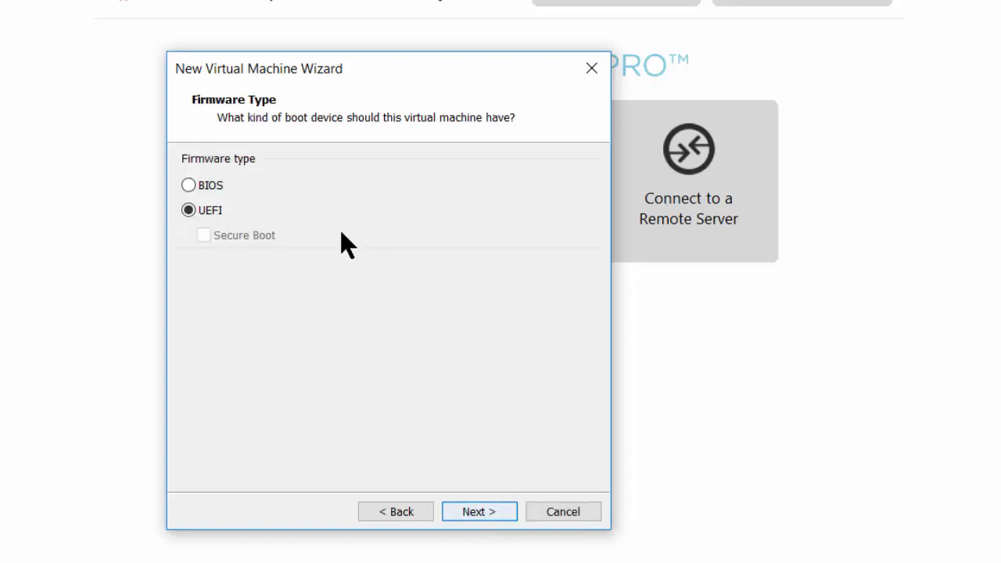
- Choose BIOS as the firmware type and accept one processor with one core
left_click(191, 186)
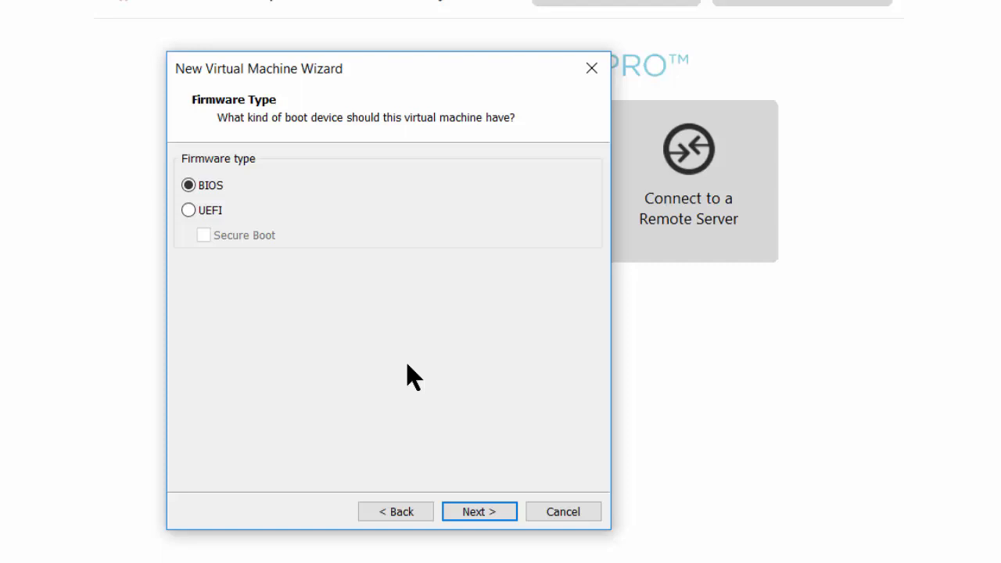
left_click(489, 522)
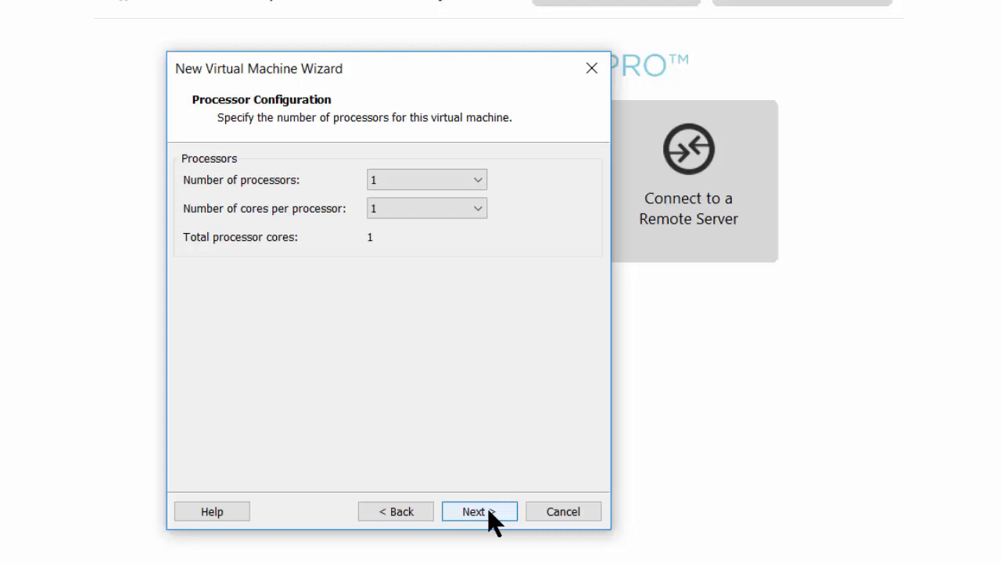
left_click(385, 213)
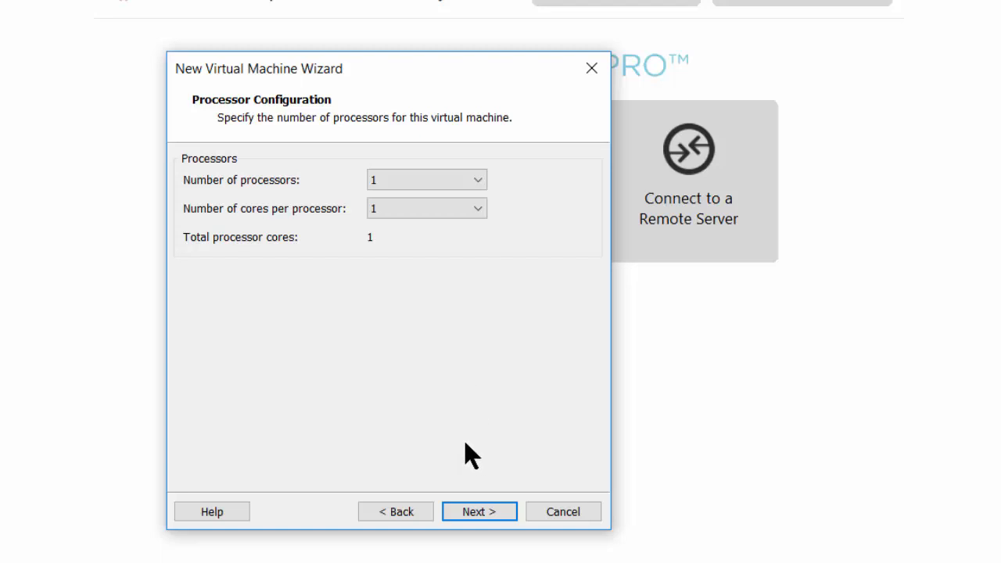
left_click(481, 513)
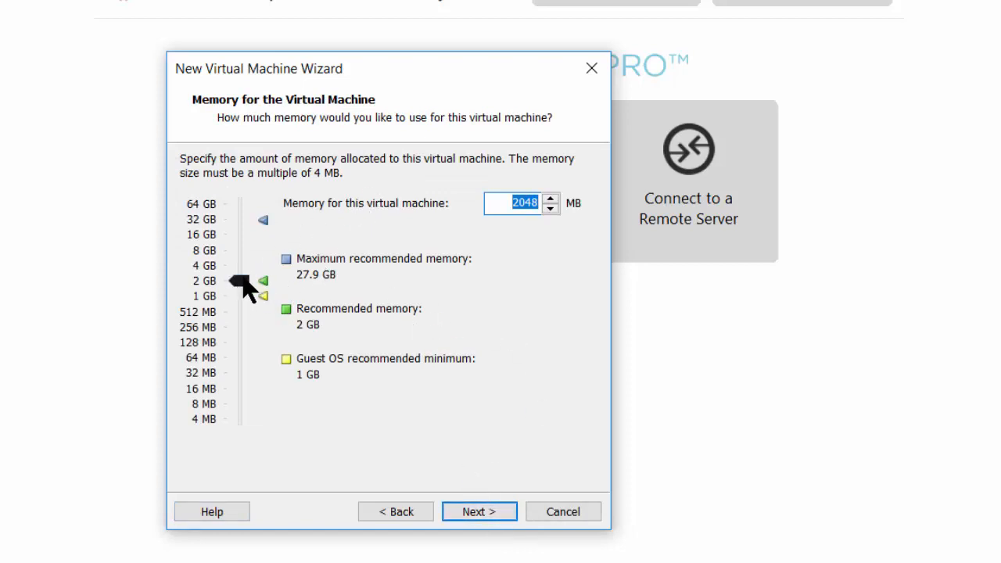
- Allocate 4096 MB of memory to the virtual machine and accept network address translation (NAT) as its network type
left_click_drag(243, 280, 241, 263)
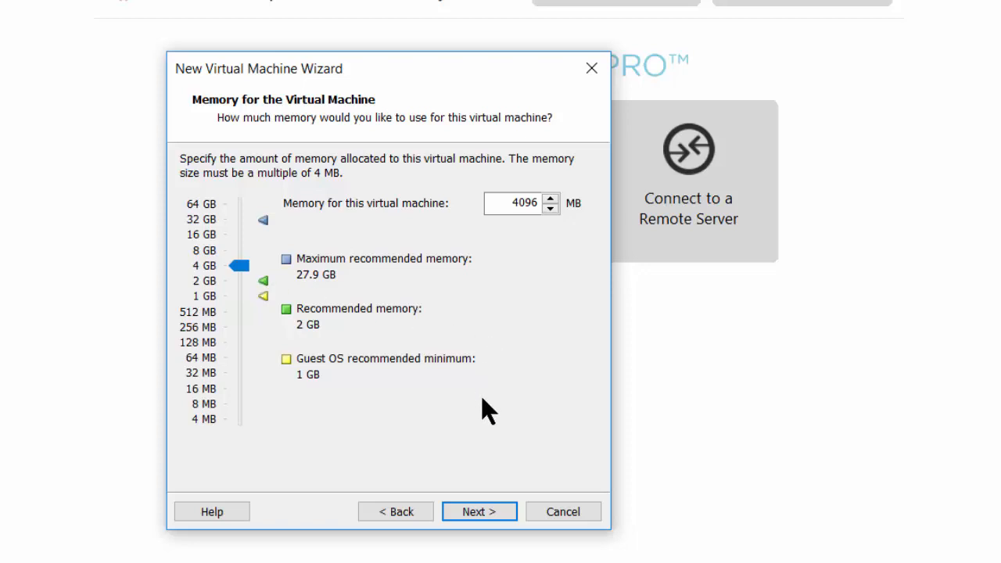
left_click(487, 514)
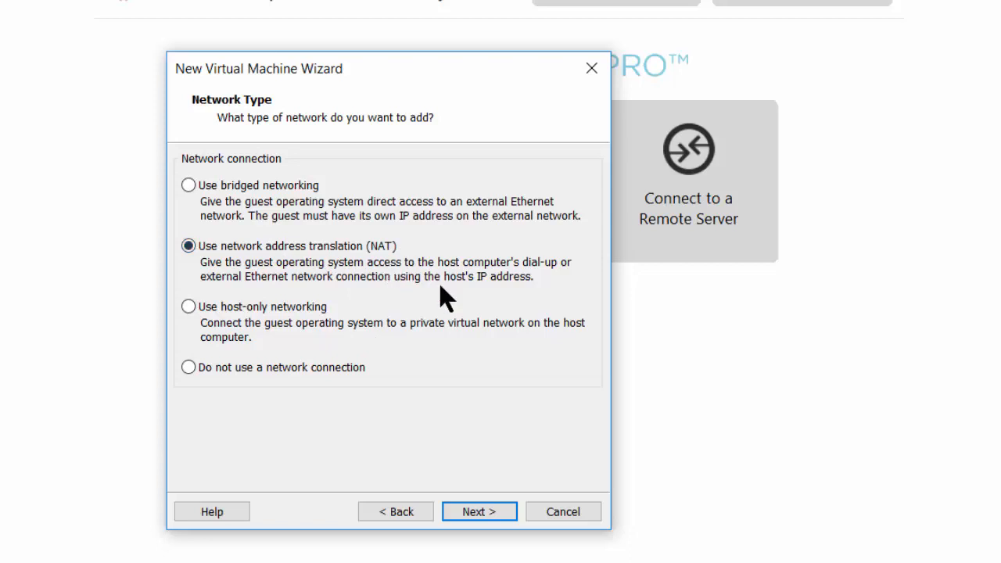
left_click(501, 523)
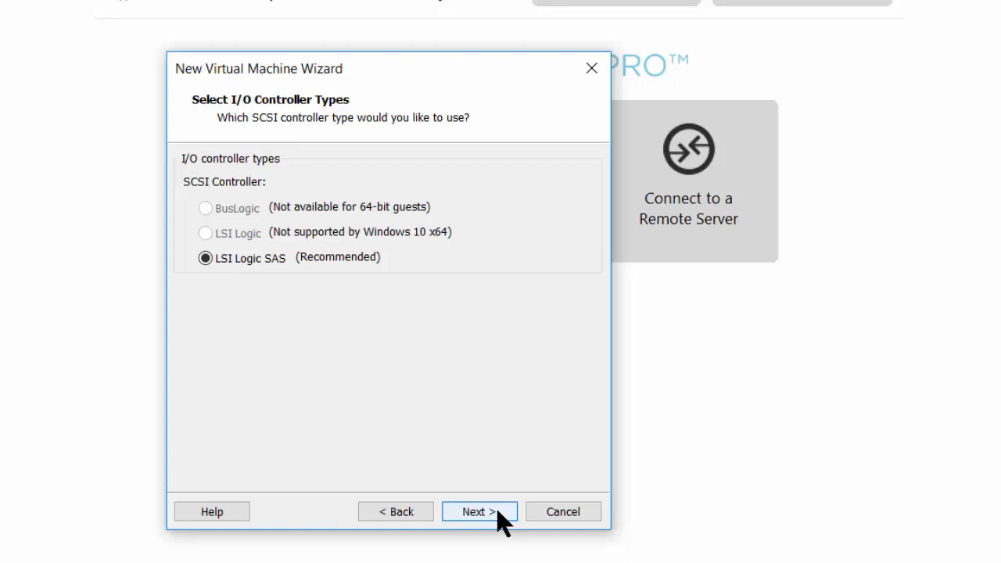
- Accept the LSI Logic SAS controller and choose SATA as the virtual disk type
left_click(498, 513)
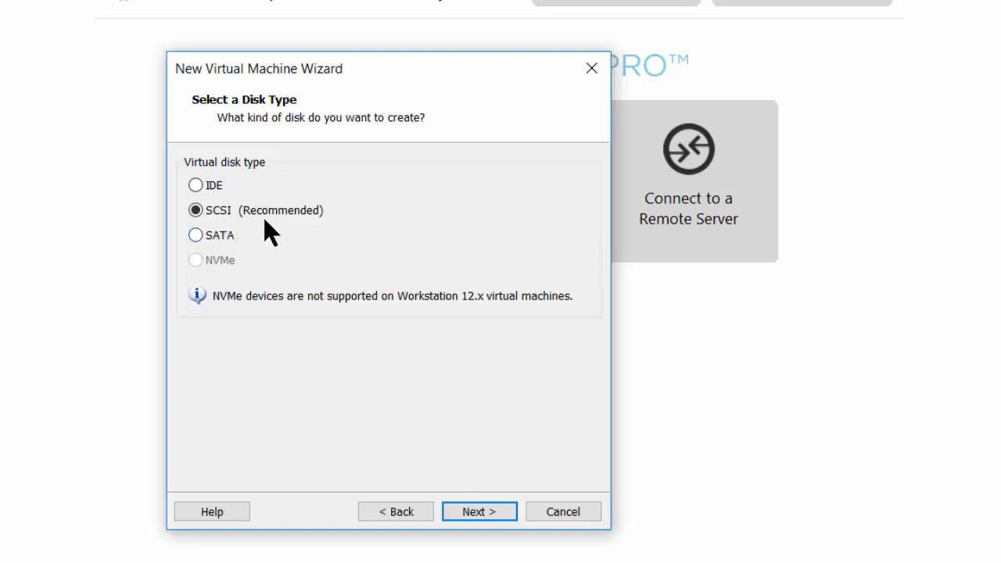
left_click(196, 237)
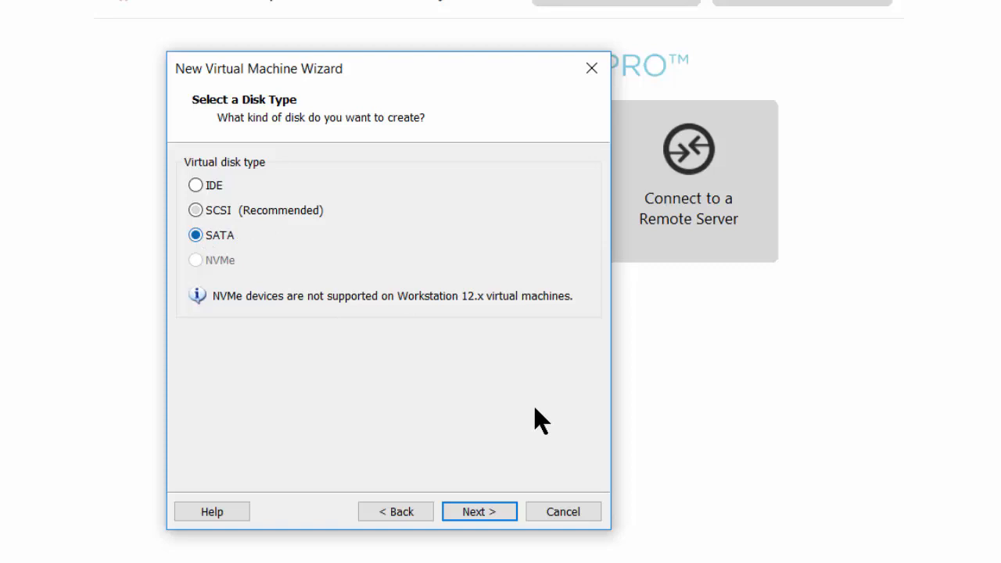
left_click(481, 513)
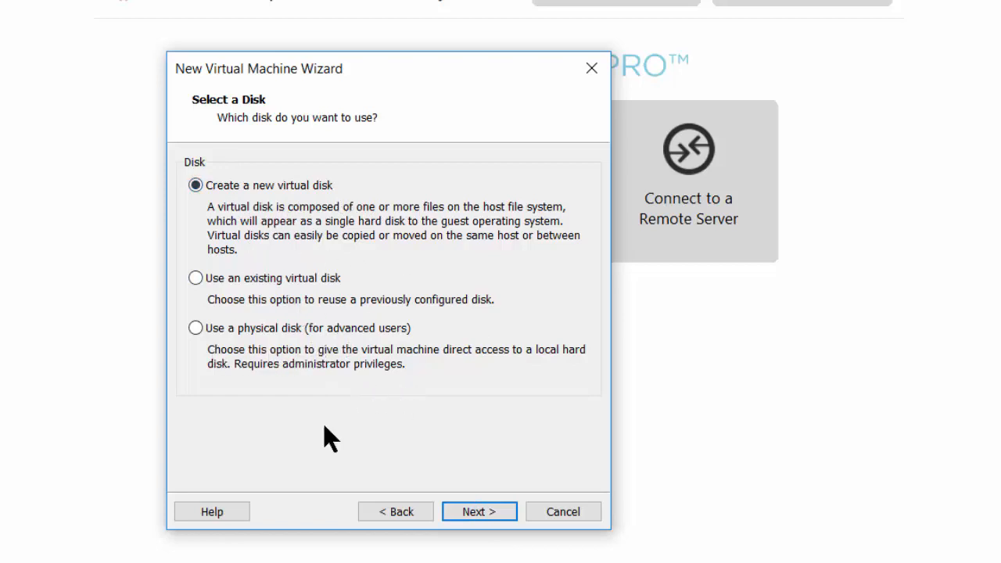
- Create a new 60 GB virtual disk split into multiple files, stored as Windows 10 x64.vmdk, and finish creating the virtual machine
left_click(483, 513)
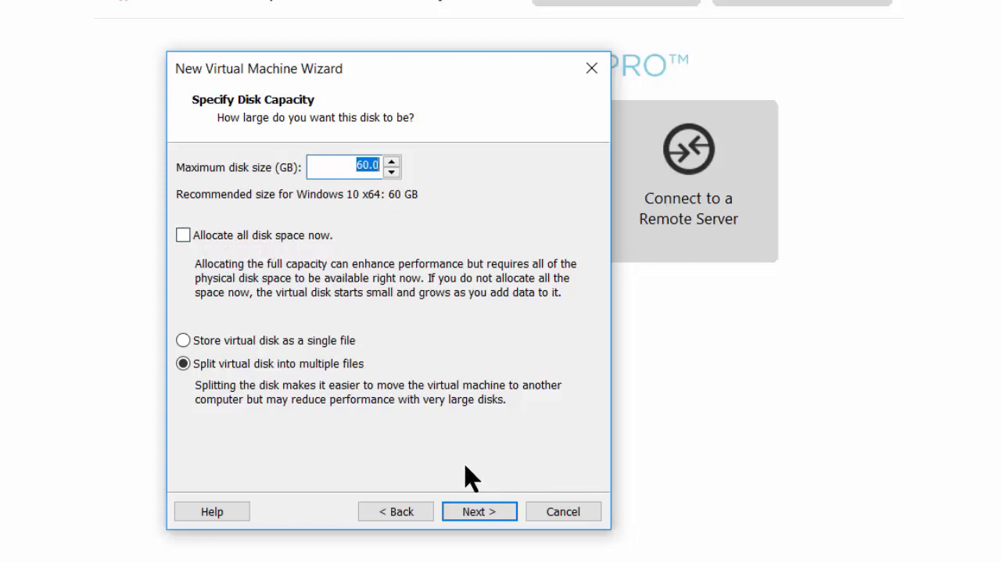
left_click(473, 513)
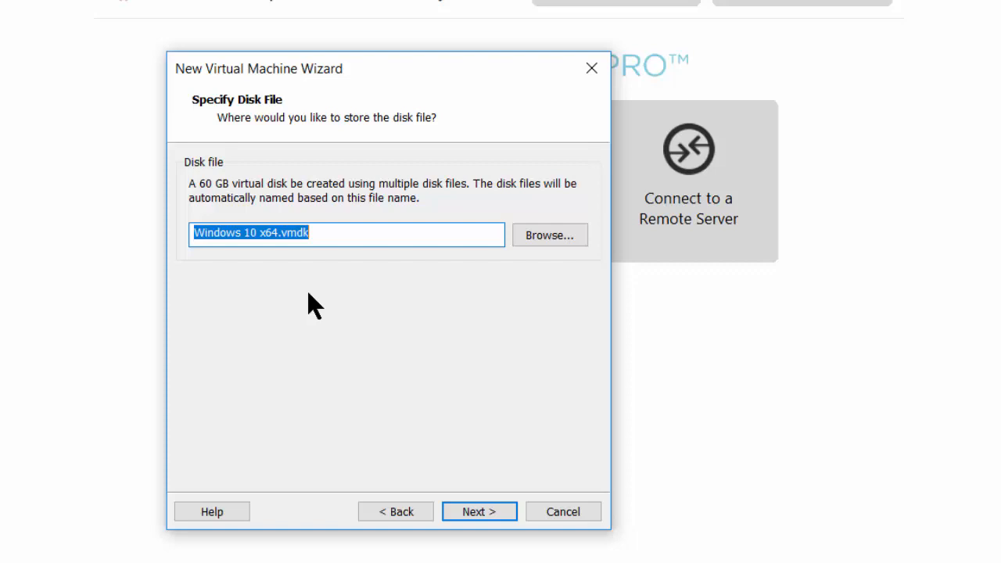
left_click(467, 514)
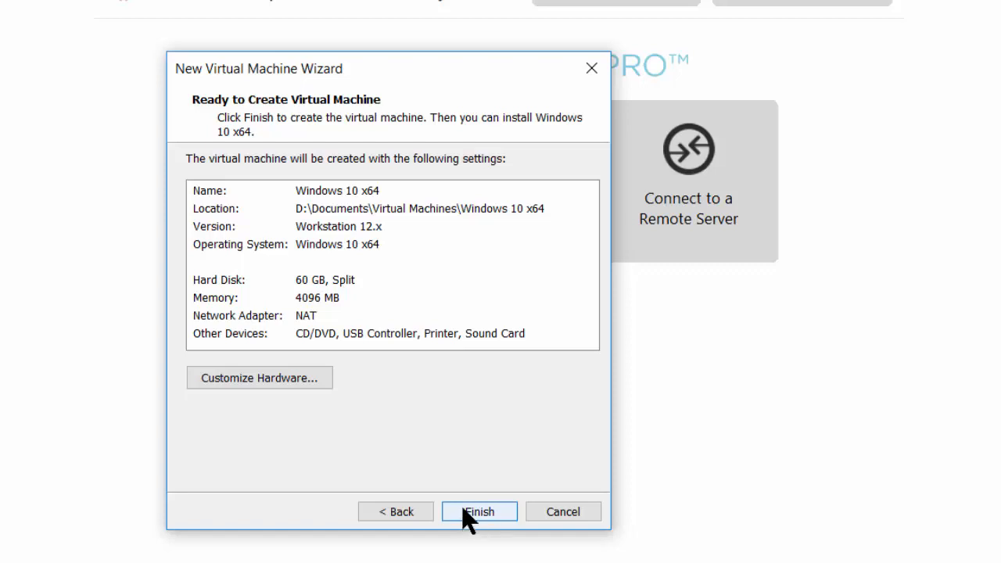
left_click(467, 513)
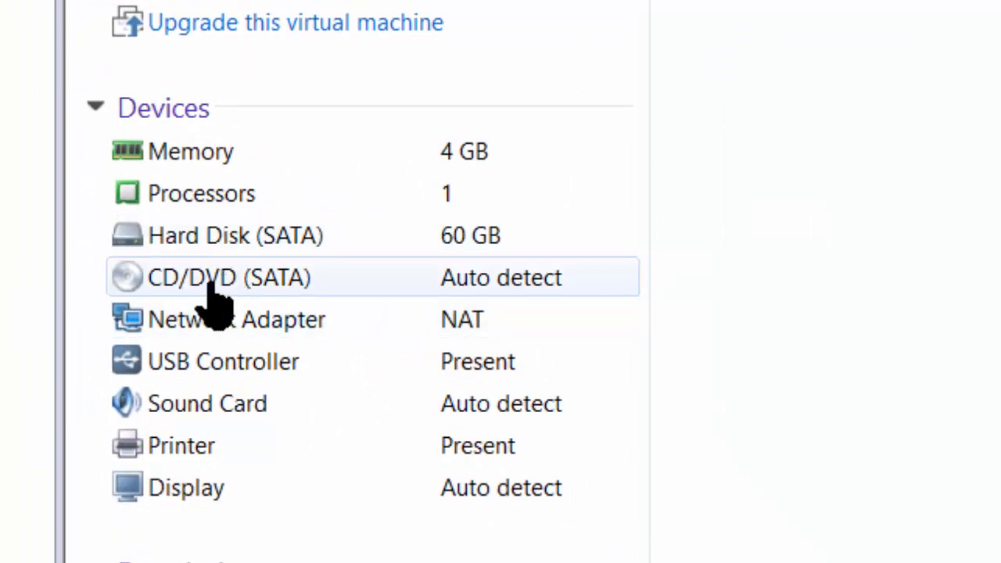
- Set the virtual machine's CD/DVD drive to use the ISO image en_windows_10_consumer_edition_version_1803_updated_jul_2018_x64_dvd_12712603.iso from the Store (F:) drive
double_click(219, 287)
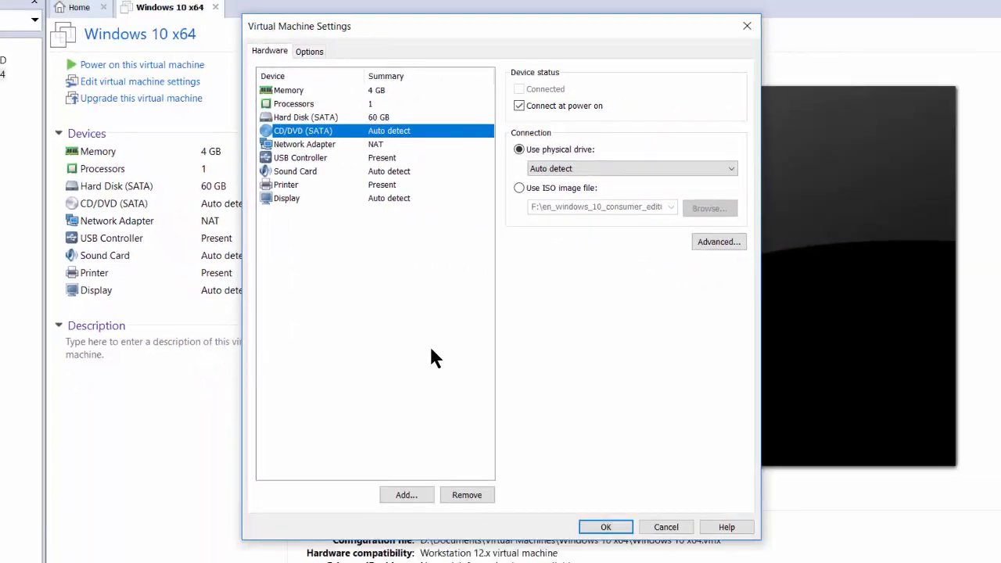
left_click(520, 188)
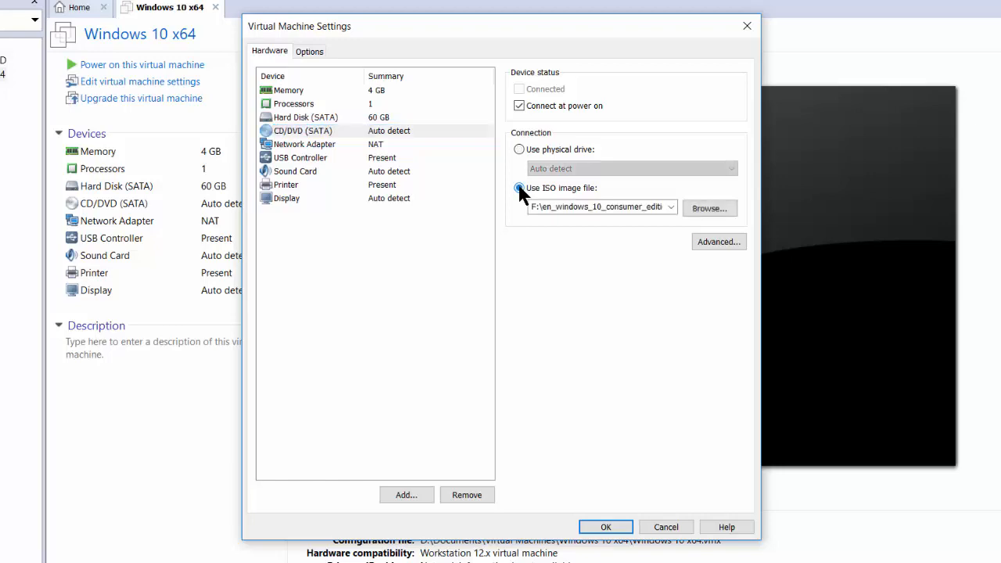
left_click(712, 205)
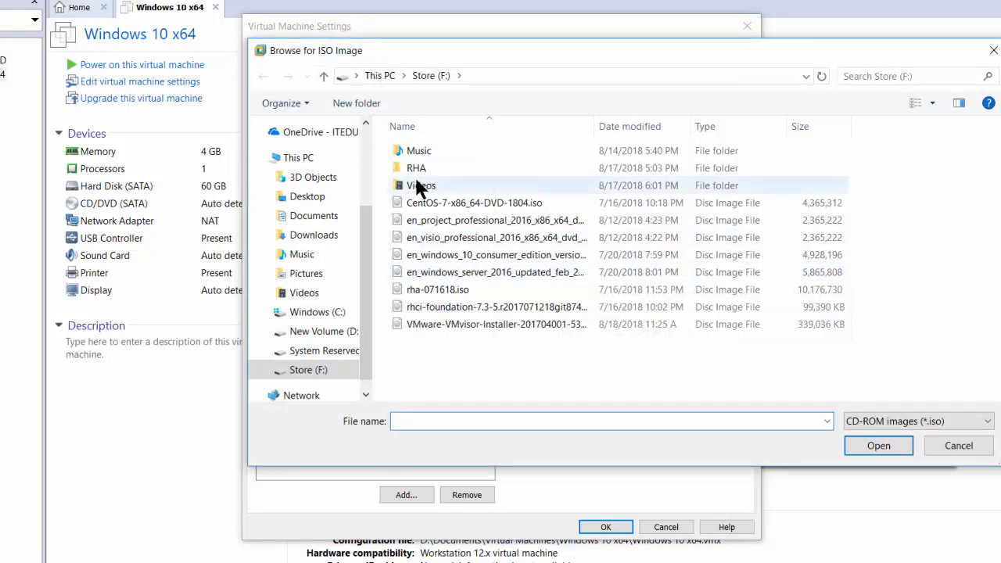
left_click(459, 259)
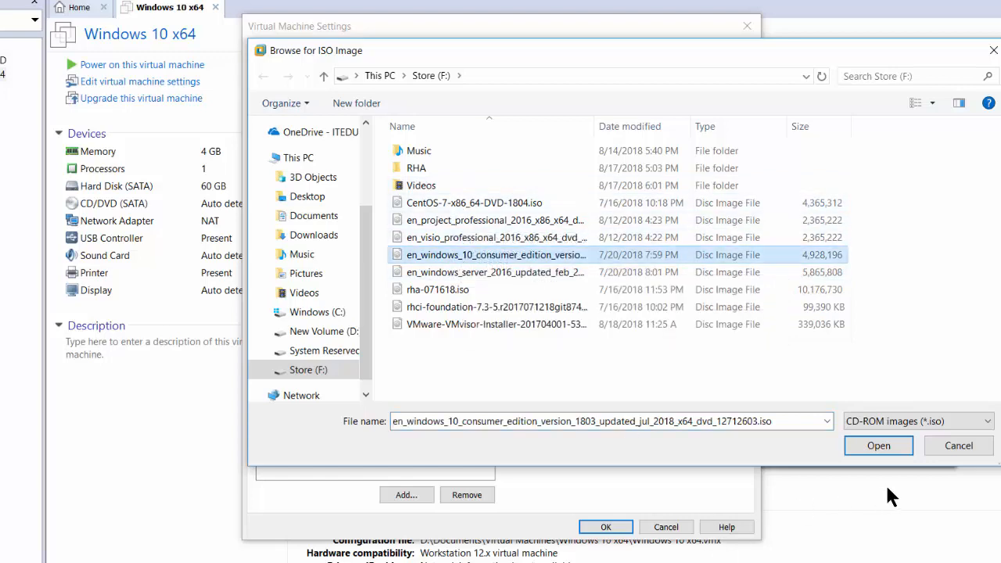
left_click(877, 445)
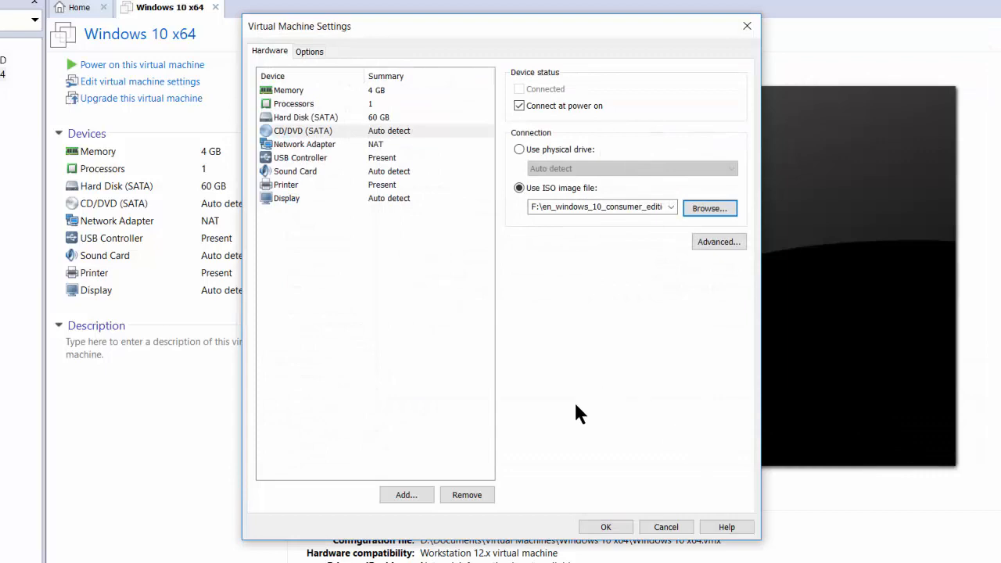
left_click(607, 527)
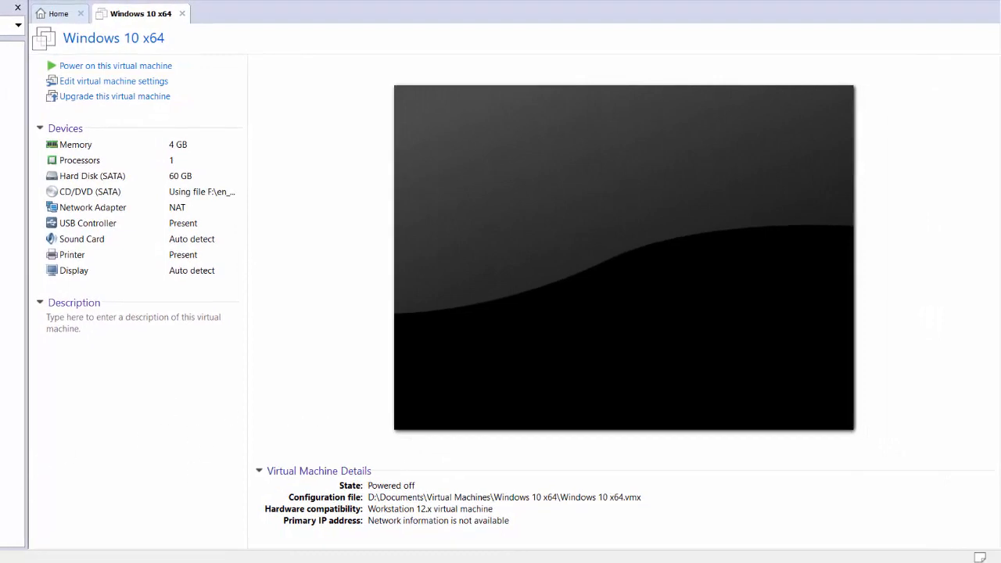
- Power on the virtual machine and start the Windows installation with English (United States) language and format and the US keyboard
left_click(85, 68)
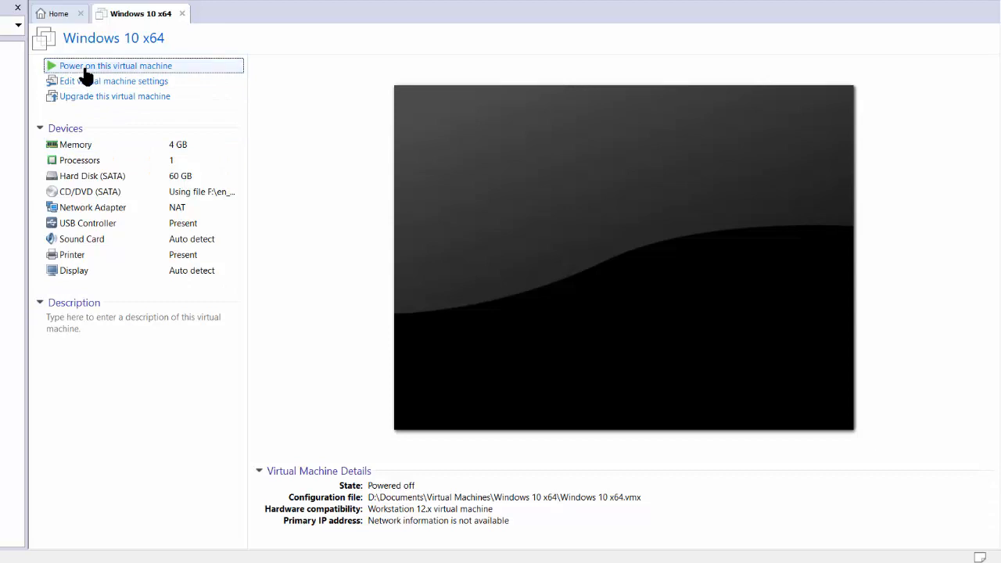
left_click(395, 405)
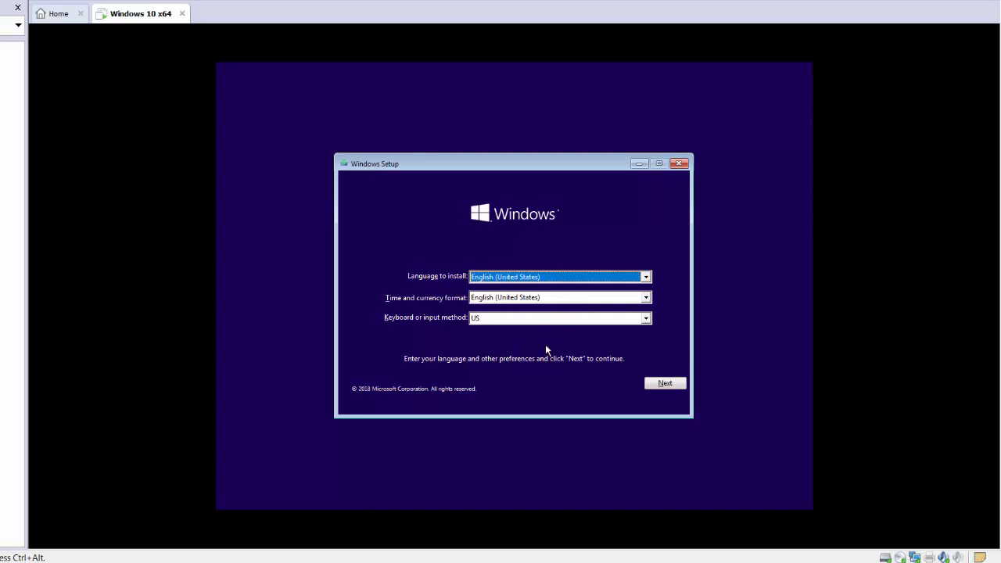
left_click(664, 384)
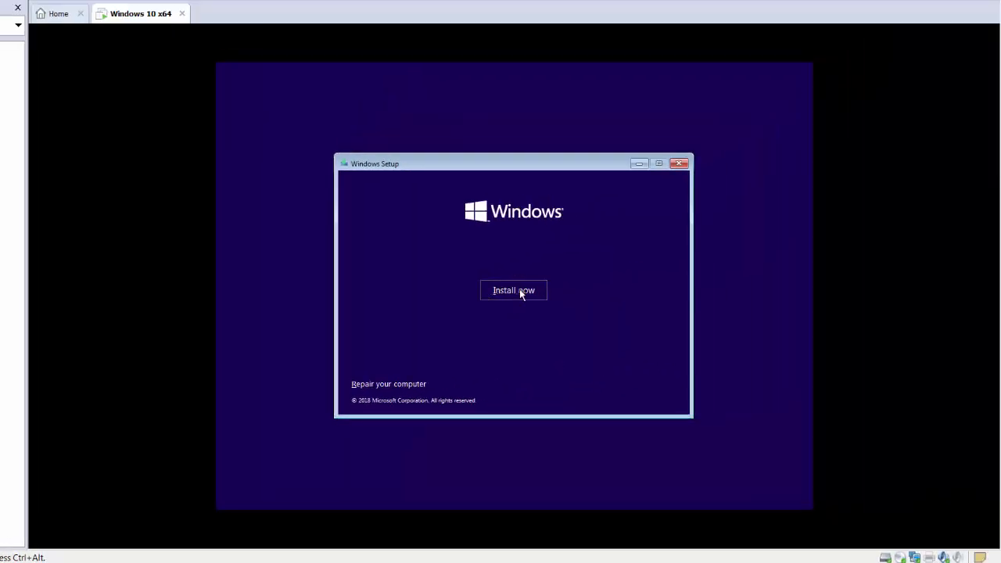
left_click(521, 293)
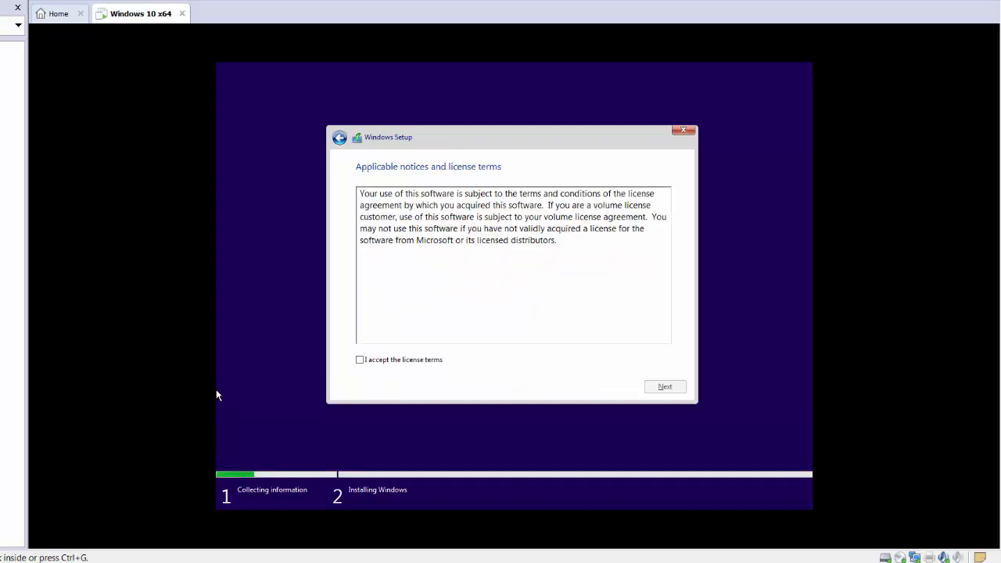
- Accept the Windows license terms and continue to the choice of installation type
left_click(216, 395)
left_click(361, 361)
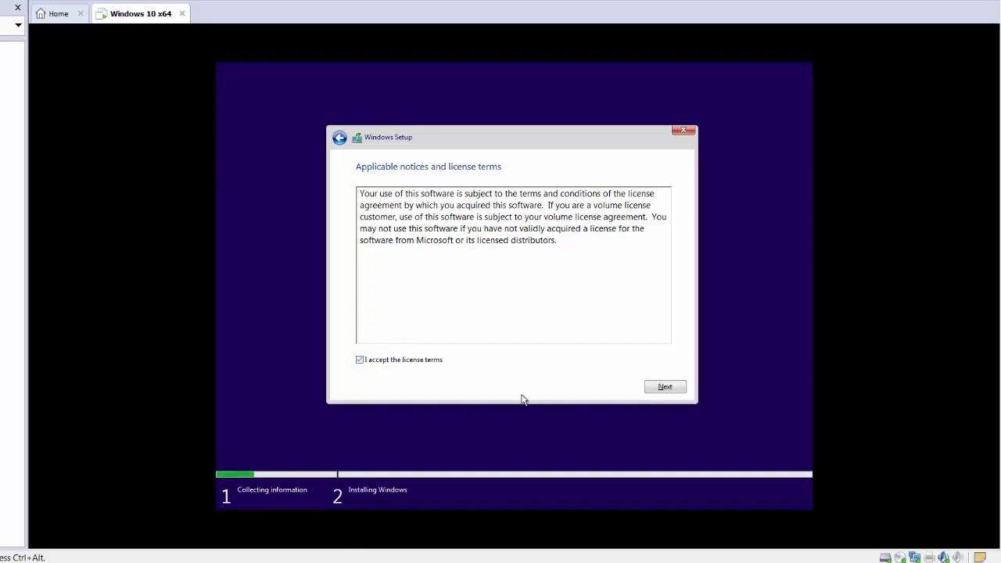
left_click(678, 392)
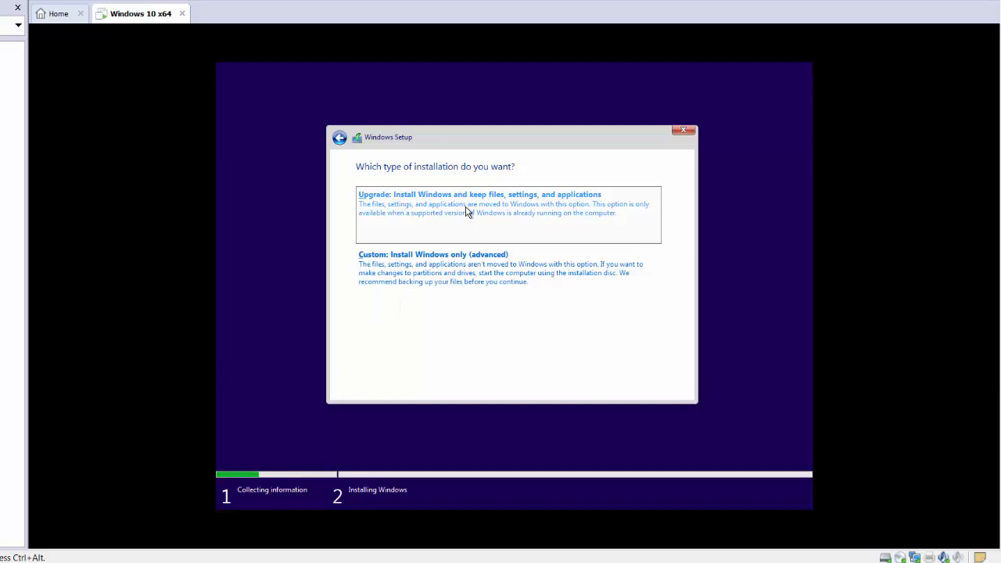
- Choose the custom Windows-only installation and start installing on the Drive 0 unallocated space
left_click(447, 269)
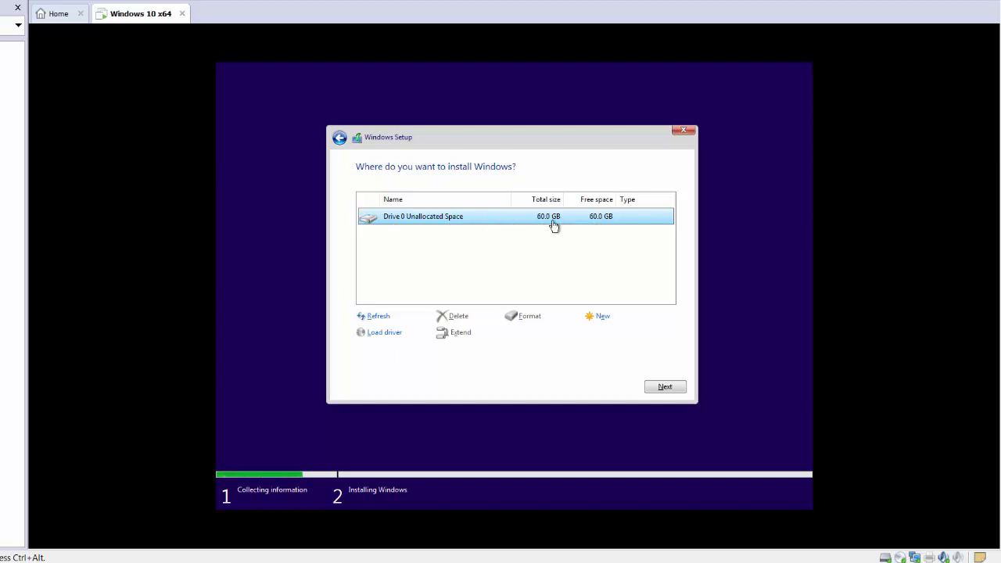
left_click(667, 388)
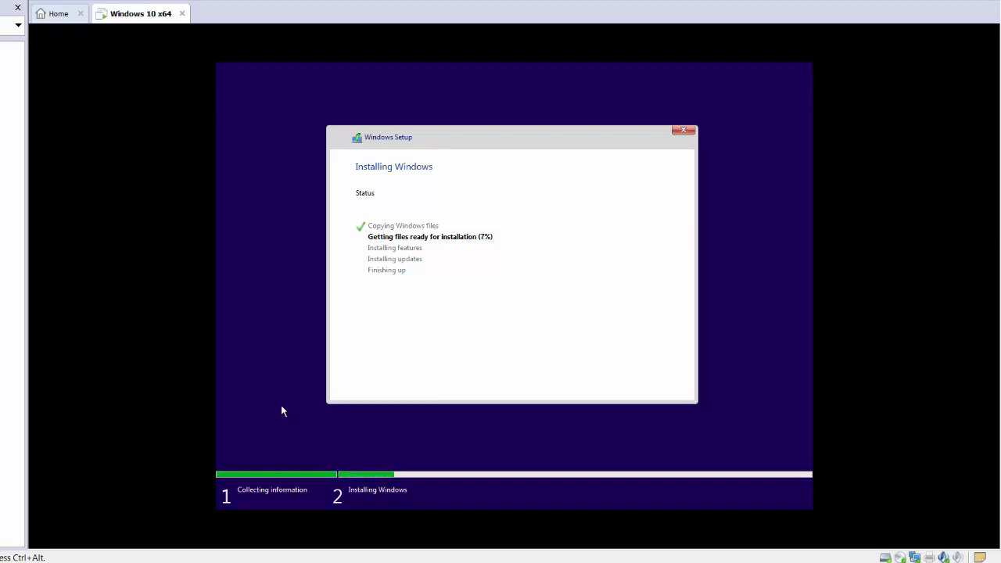
key("ctrl+alt")
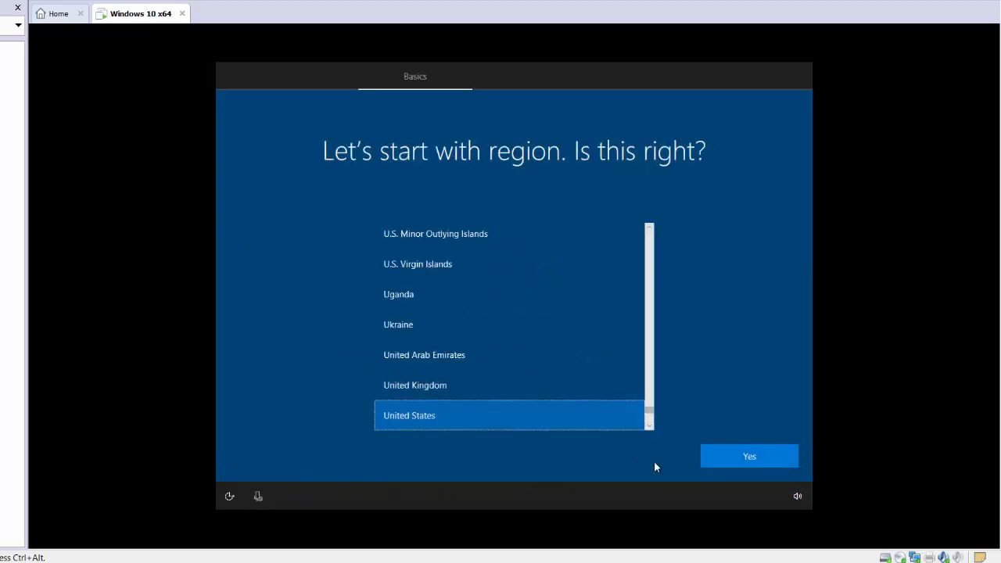
- Confirm United States as the region and US as the keyboard layout, and skip adding a second layout
left_click(745, 462)
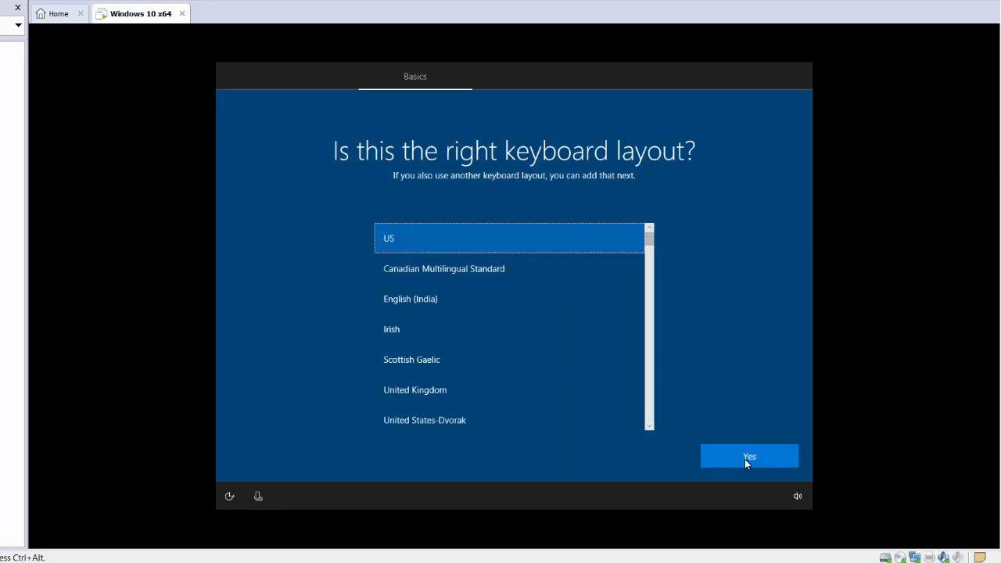
left_click(745, 459)
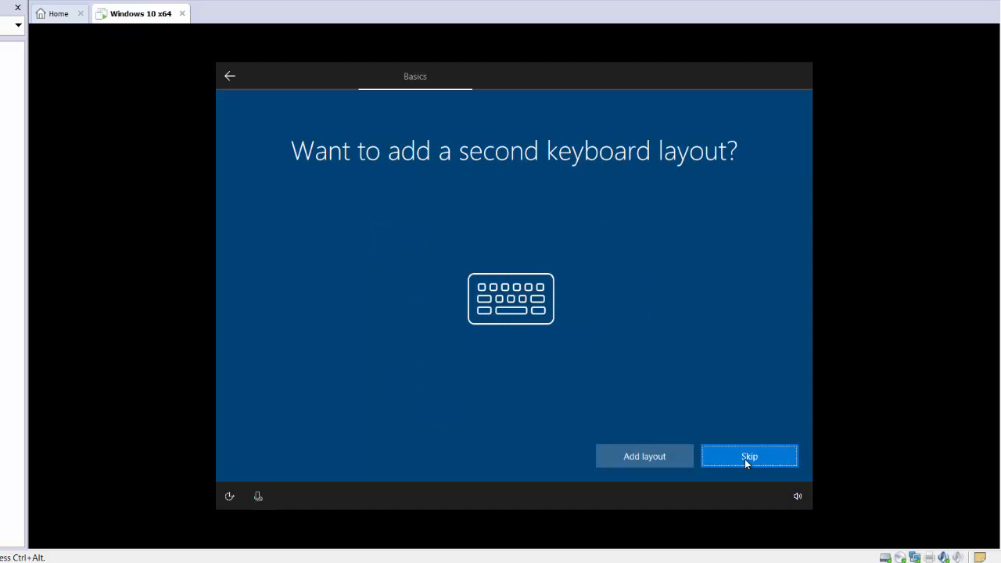
left_click(744, 462)
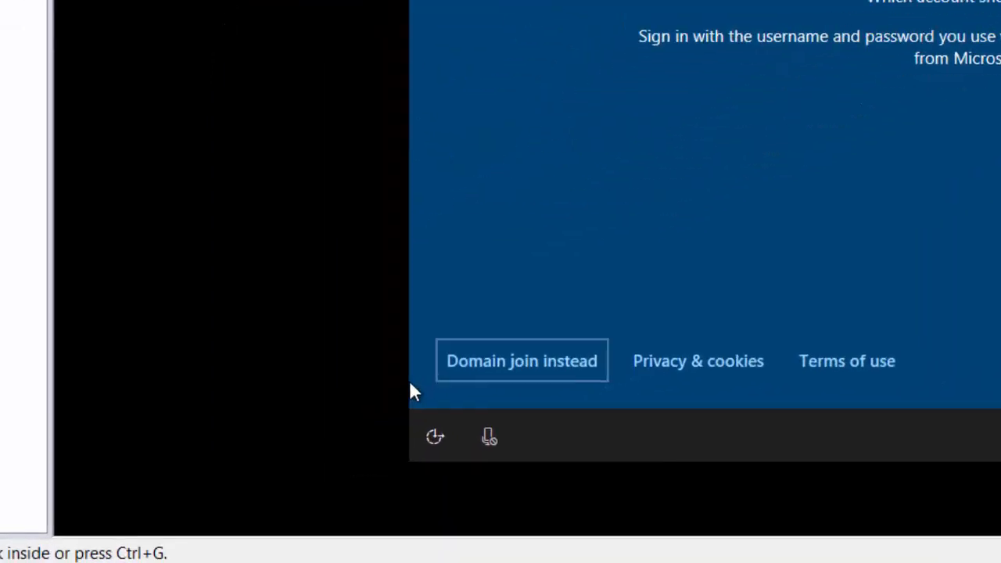
- Choose domain join instead of an online account, enter the local user's name, and leave the password blank
left_click(600, 344)
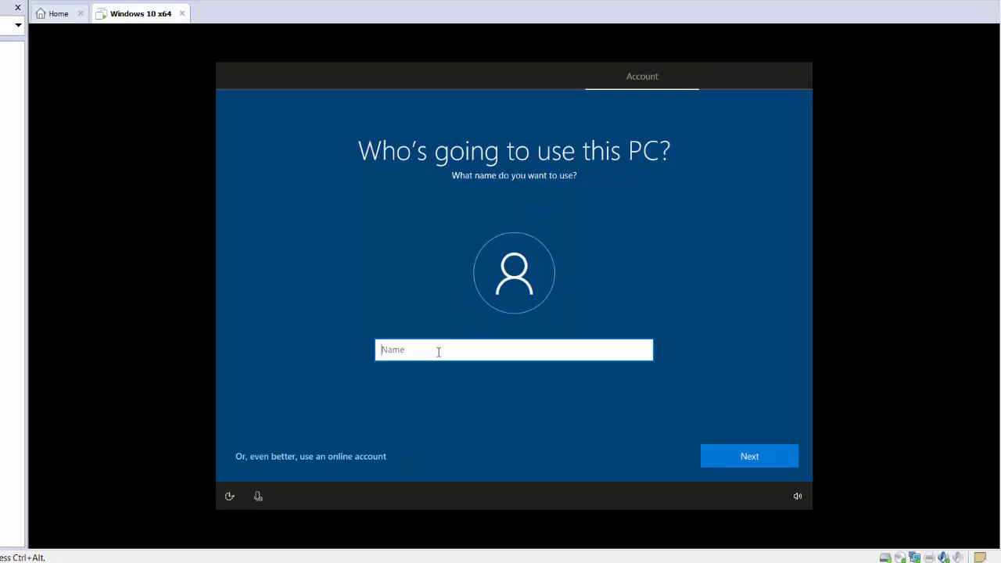
type("John")
left_click(748, 461)
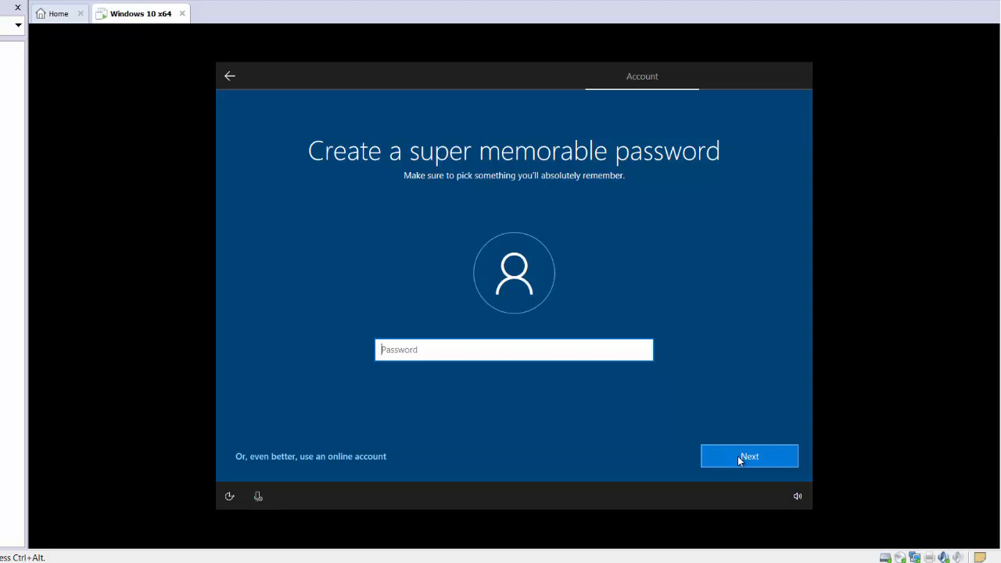
left_click(737, 458)
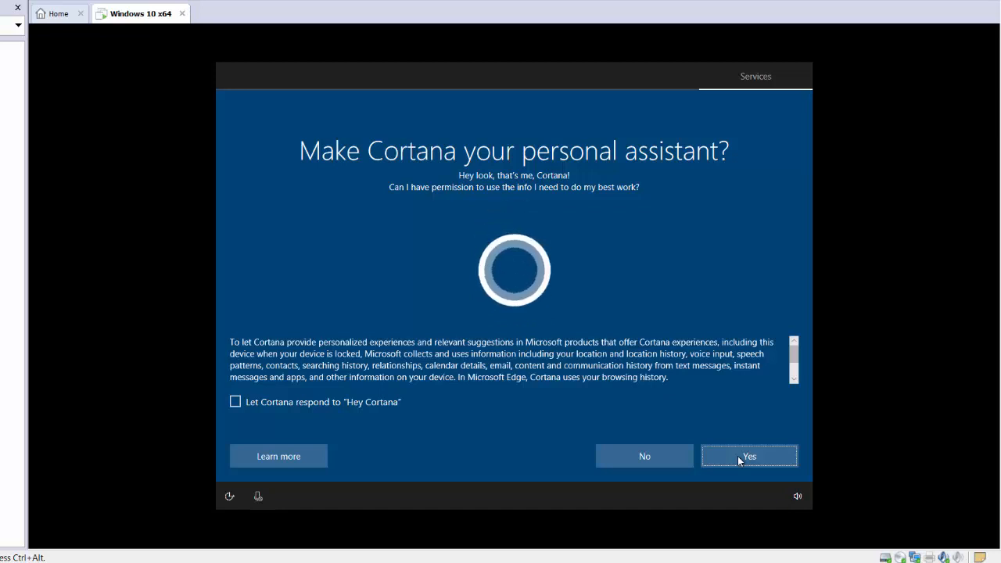
- Decline Cortana as personal assistant and accept the default privacy settings for the device
left_click(642, 458)
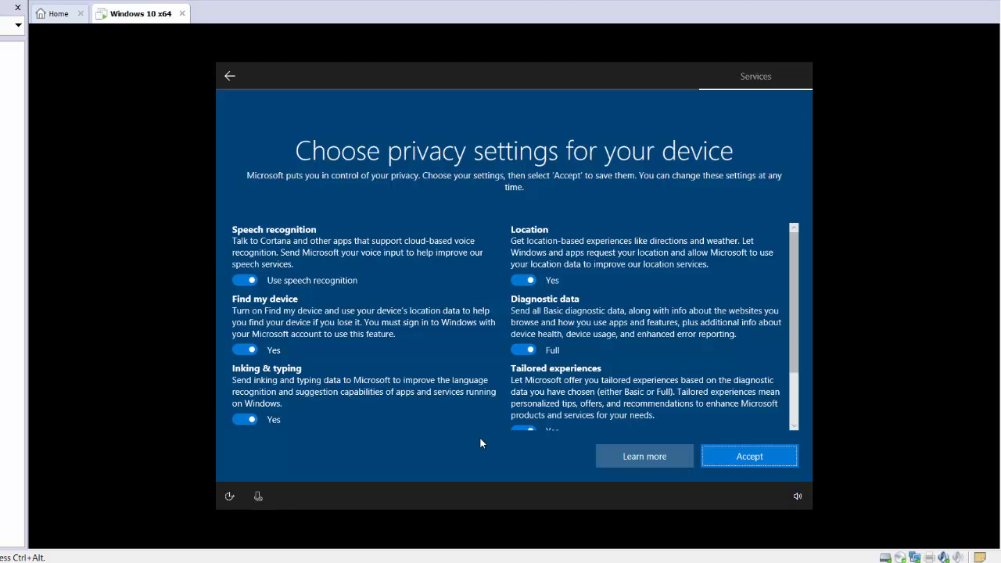
left_click(758, 459)
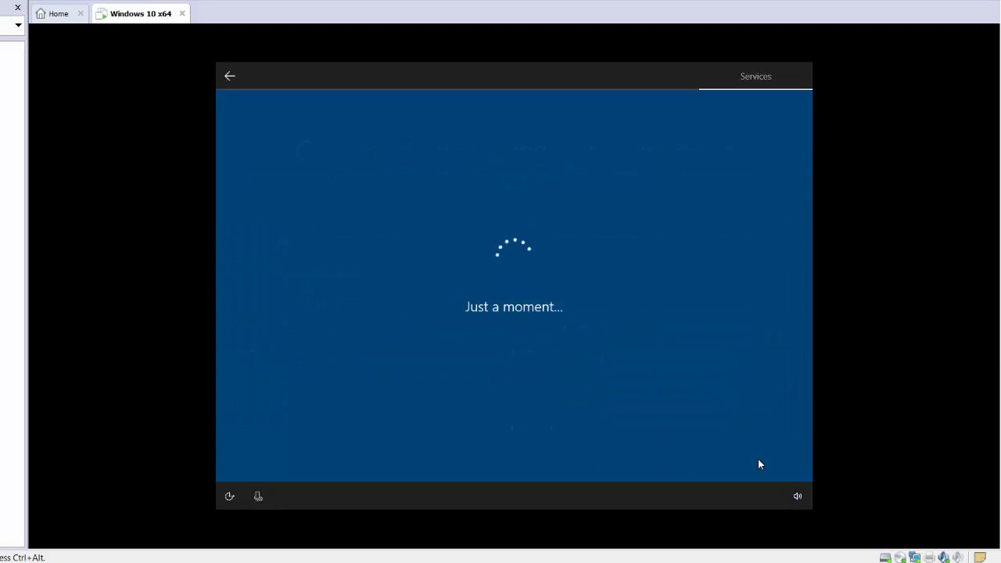